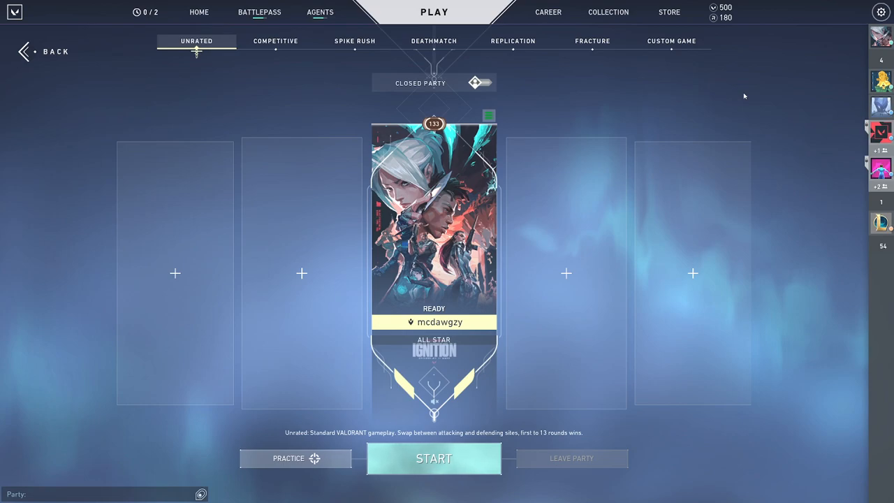
Step: Bring up the game menu from the gear icon over the Unrated lobby
click(880, 12)
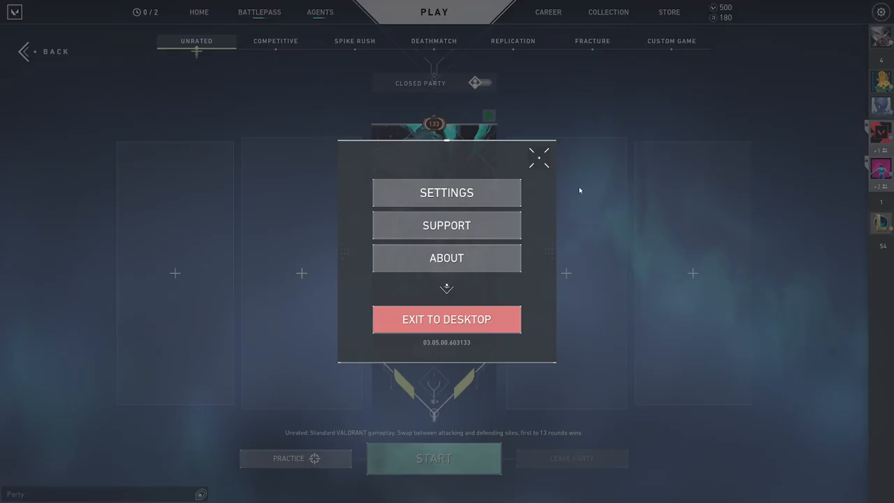
Step: Enter Settings from the menu, landing on the General options
click(483, 198)
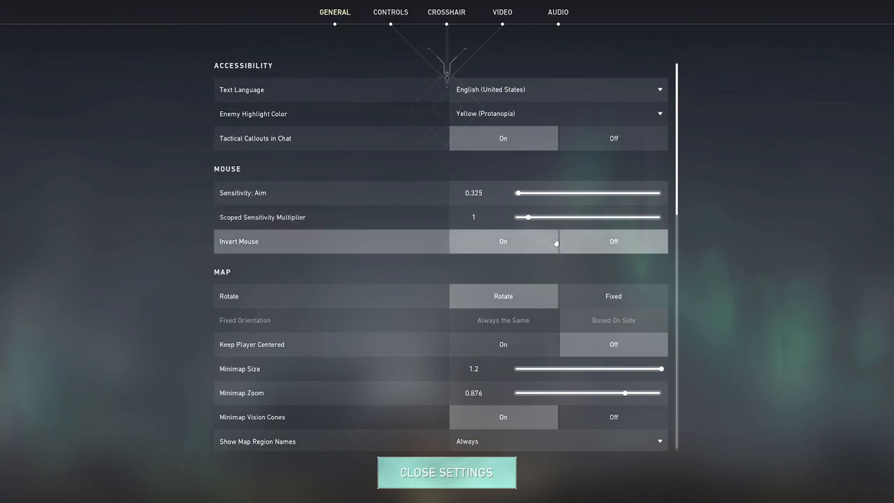
scroll(593, 248, down, 3)
scroll(615, 255, down, 1)
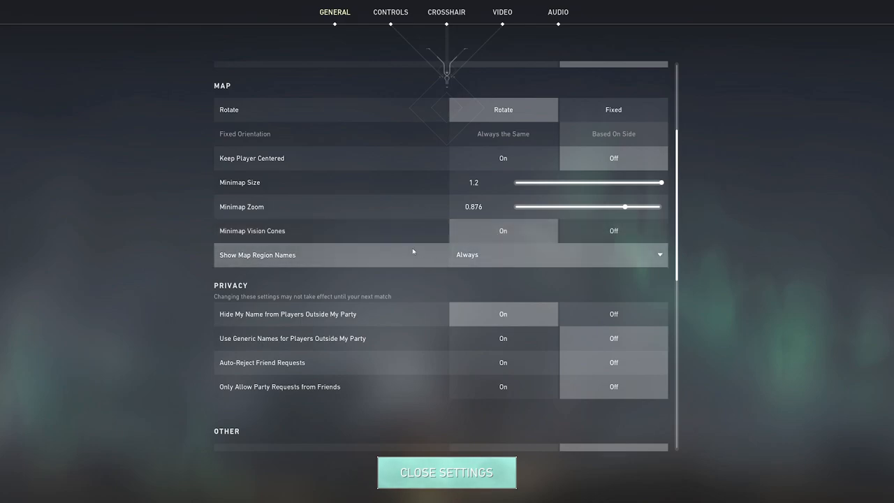
scroll(413, 251, down, 1)
scroll(412, 251, down, 1)
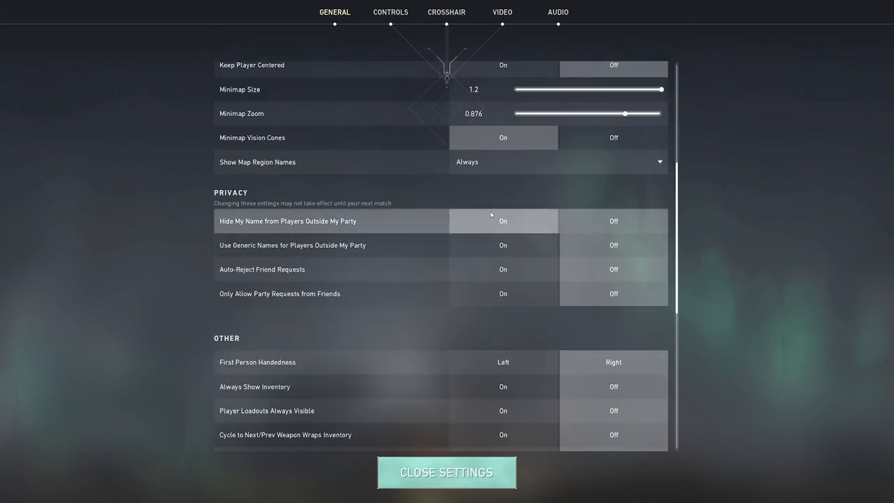
scroll(624, 273, down, 3)
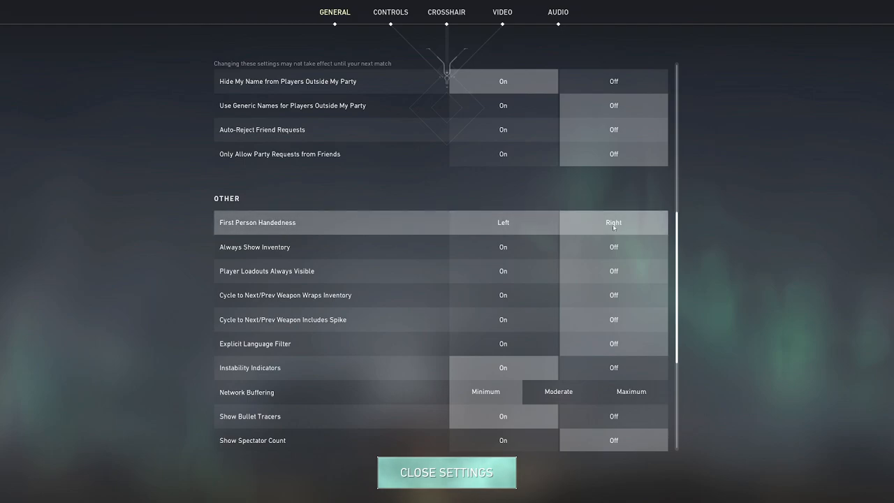
scroll(647, 344, down, 1)
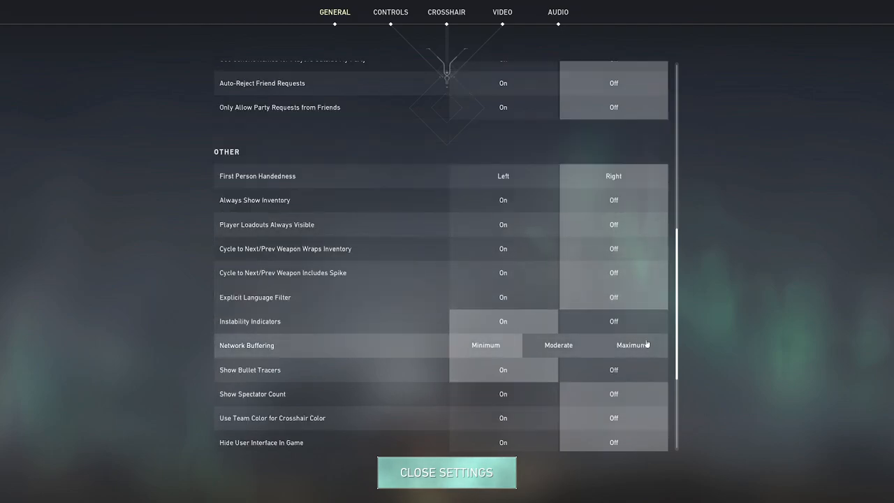
scroll(647, 343, down, 1)
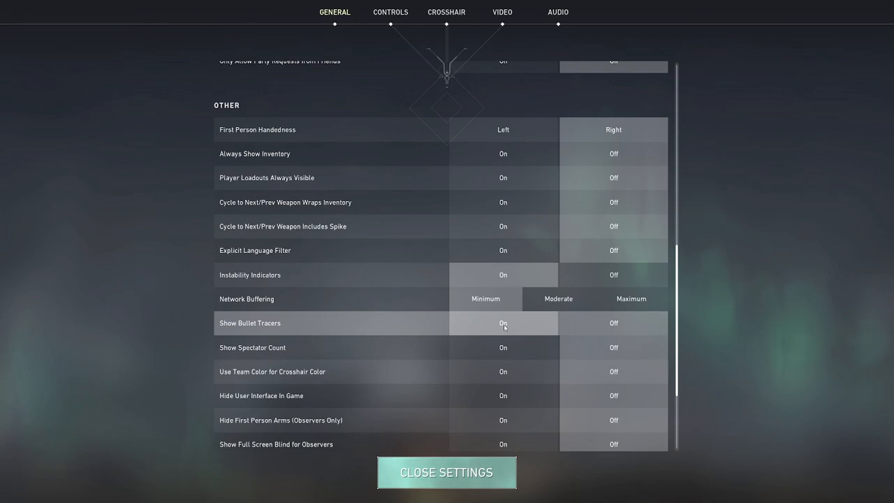
scroll(576, 341, down, 3)
scroll(647, 285, down, 2)
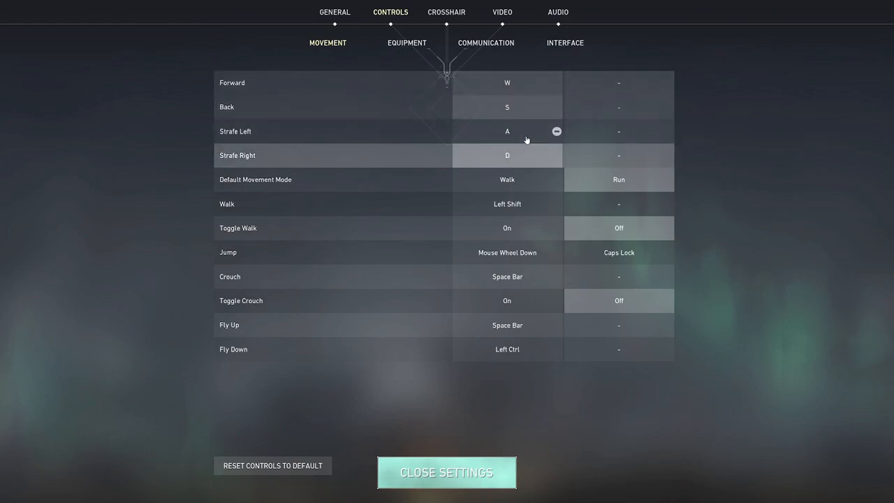
mouse_move(507, 350)
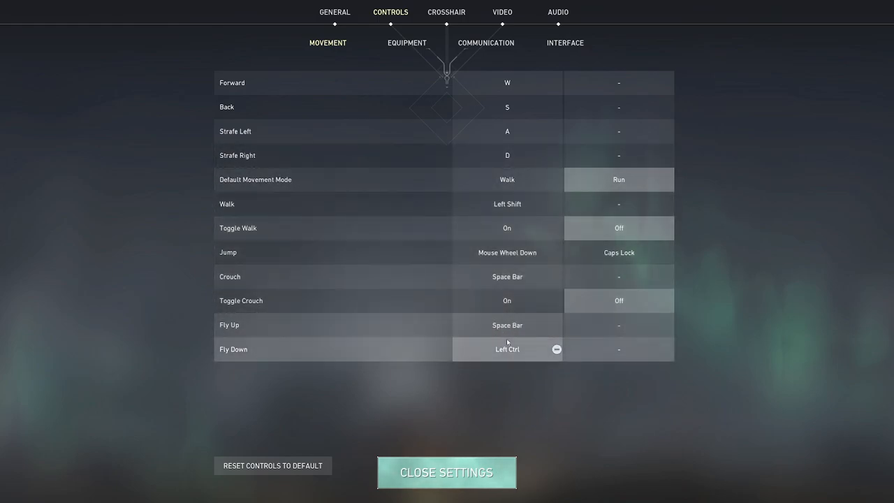
Step: Show the Equipment keybindings, then the Communication bindings (Party Left Alt, Ping V)
click(407, 42)
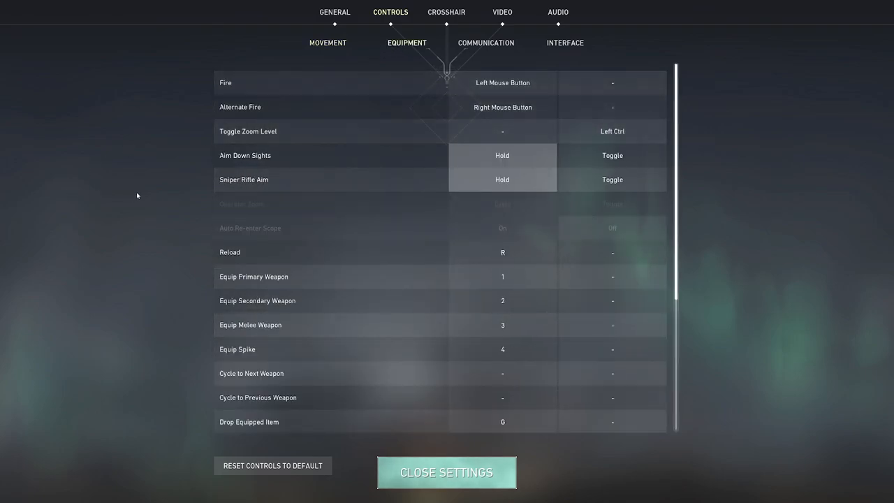
scroll(284, 200, down, 3)
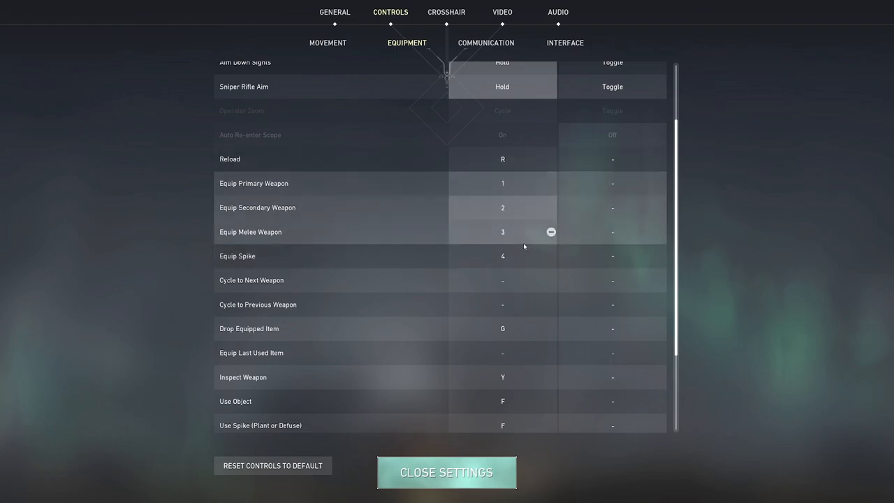
scroll(524, 244, down, 2)
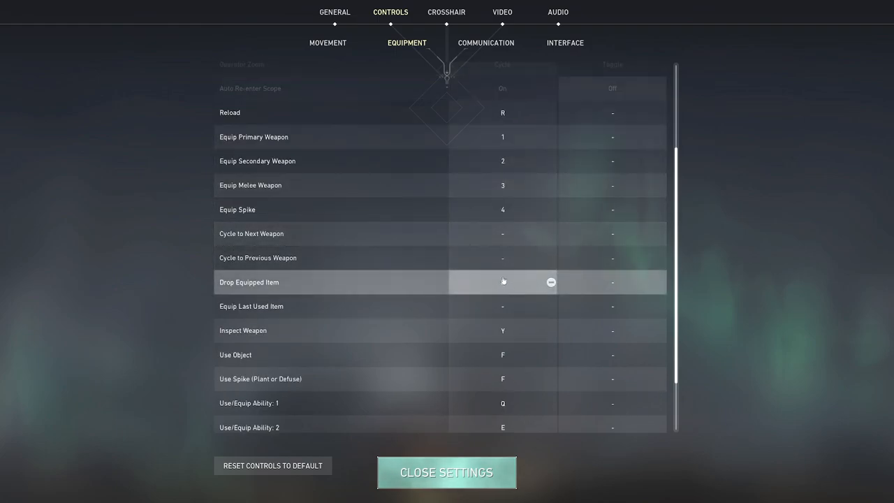
scroll(529, 283, down, 2)
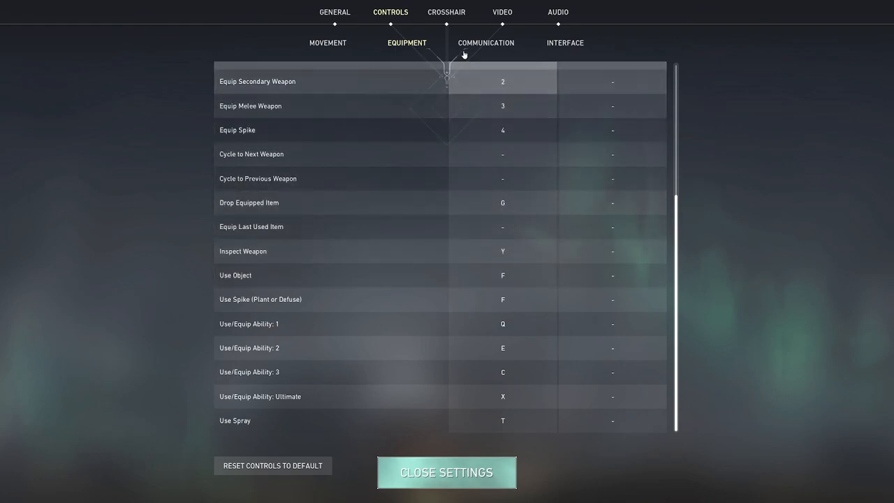
click(464, 43)
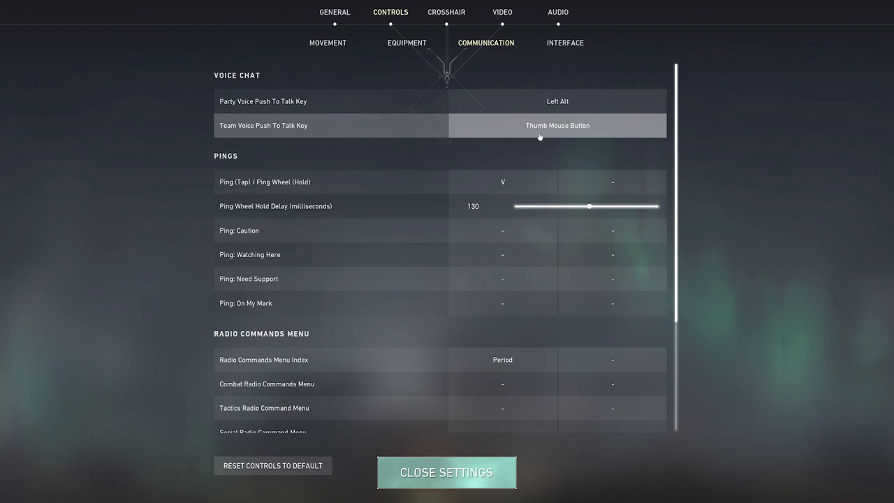
mouse_move(503, 254)
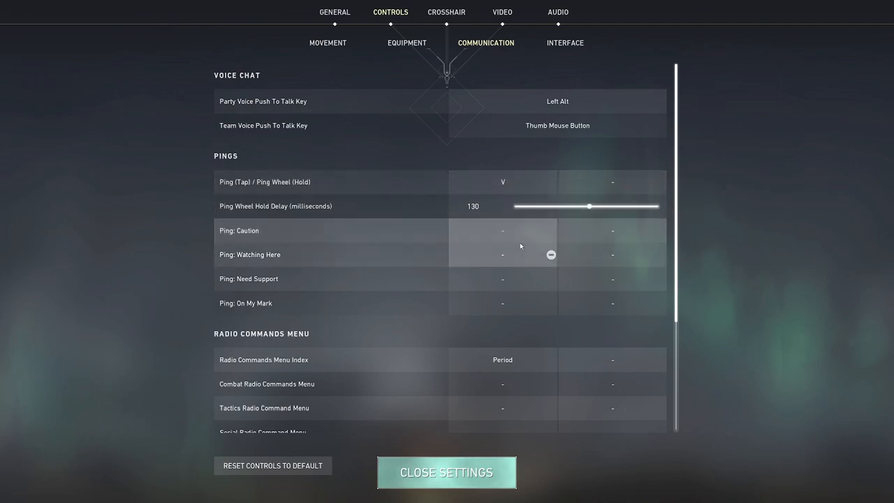
scroll(520, 242, down, 1)
scroll(520, 242, down, 1)
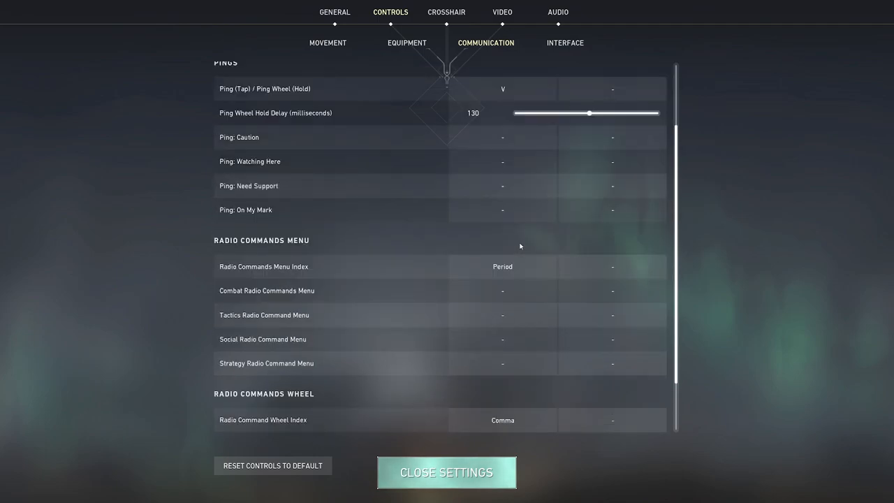
scroll(519, 246, down, 1)
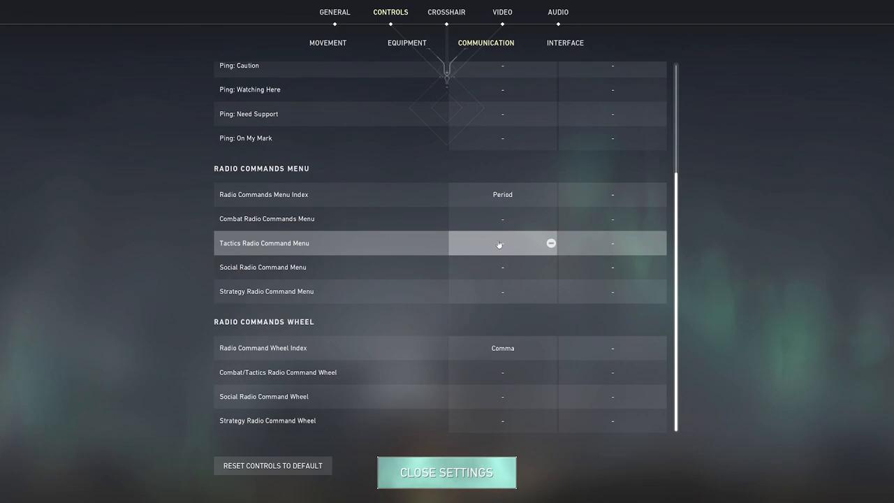
Step: Show the Interface keybindings for menus, map, scoreboard and observer actions
click(550, 46)
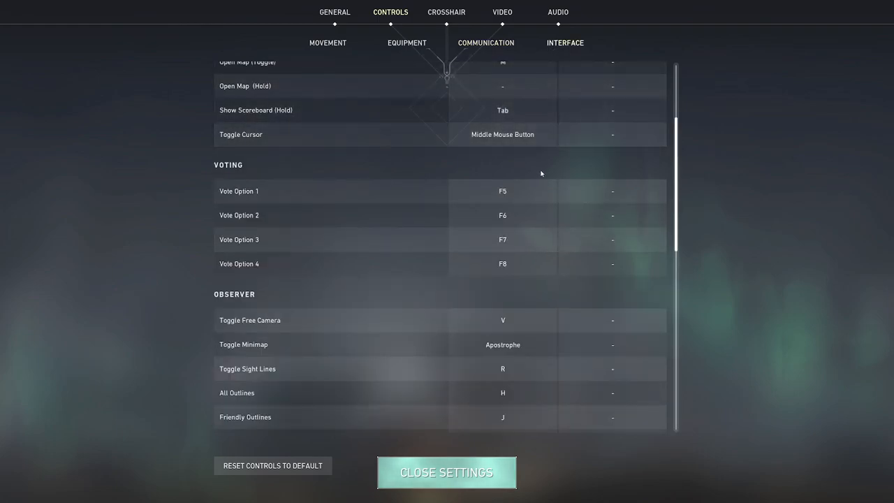
scroll(532, 157, up, 2)
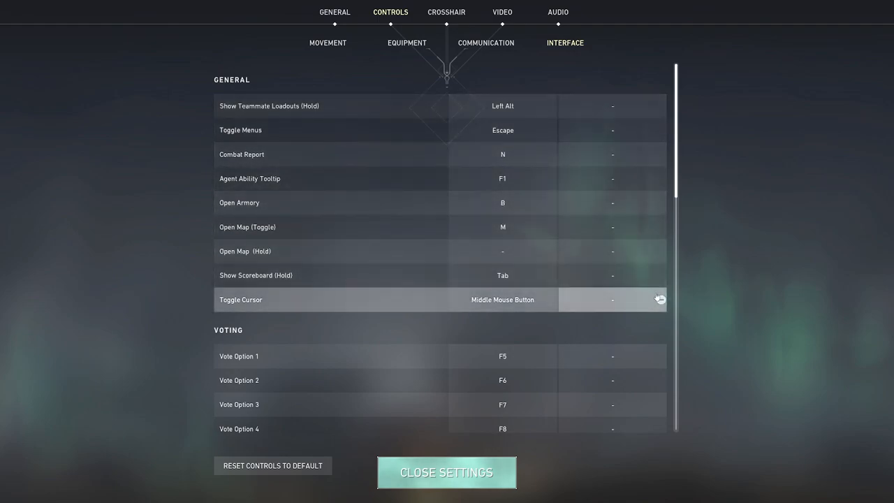
scroll(650, 302, down, 2)
scroll(650, 302, down, 2)
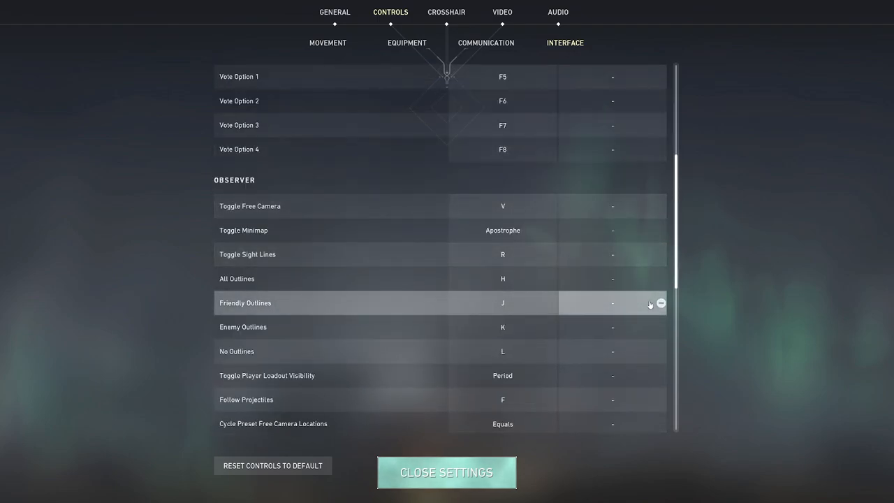
scroll(650, 302, down, 3)
scroll(648, 302, down, 3)
scroll(645, 302, down, 1)
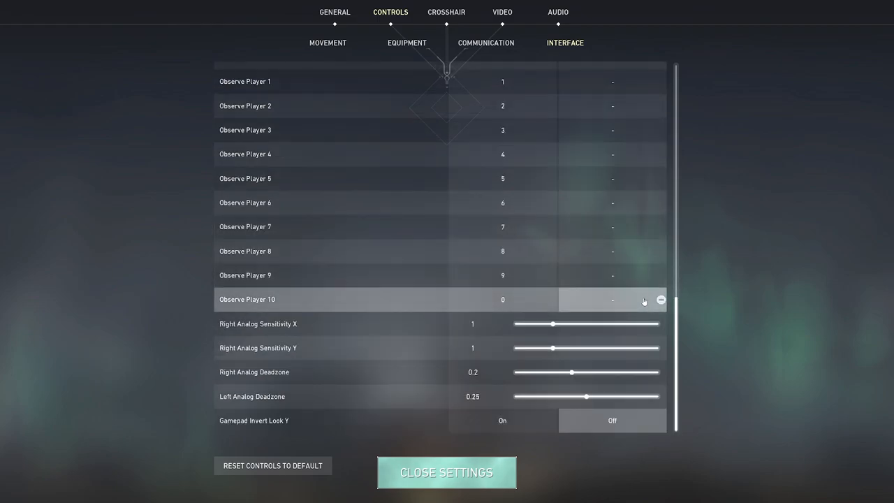
scroll(643, 301, up, 6)
scroll(633, 298, up, 2)
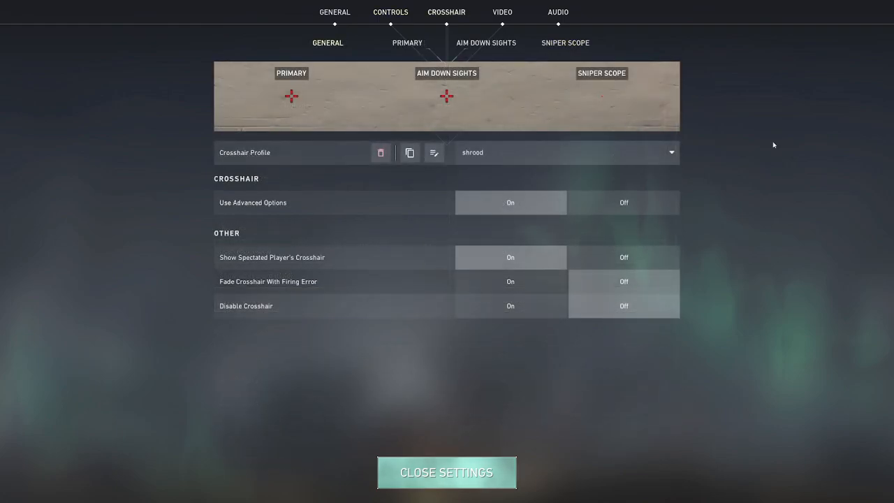
click(509, 153)
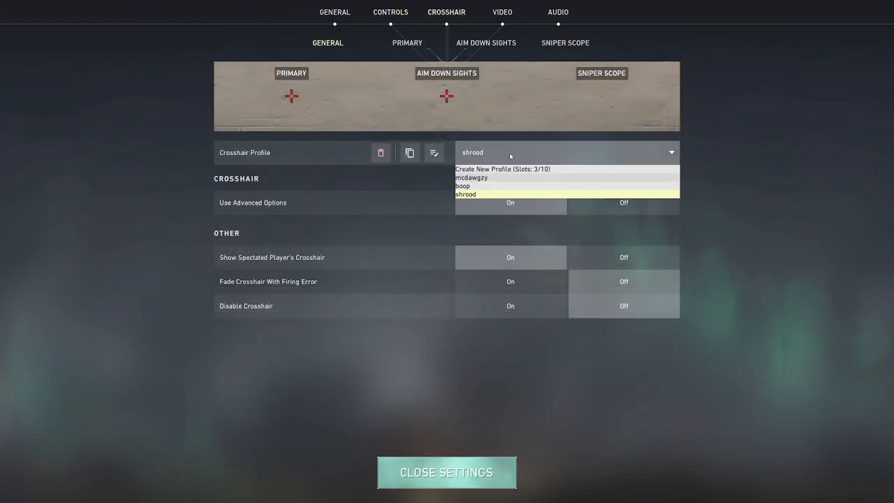
click(484, 185)
click(485, 152)
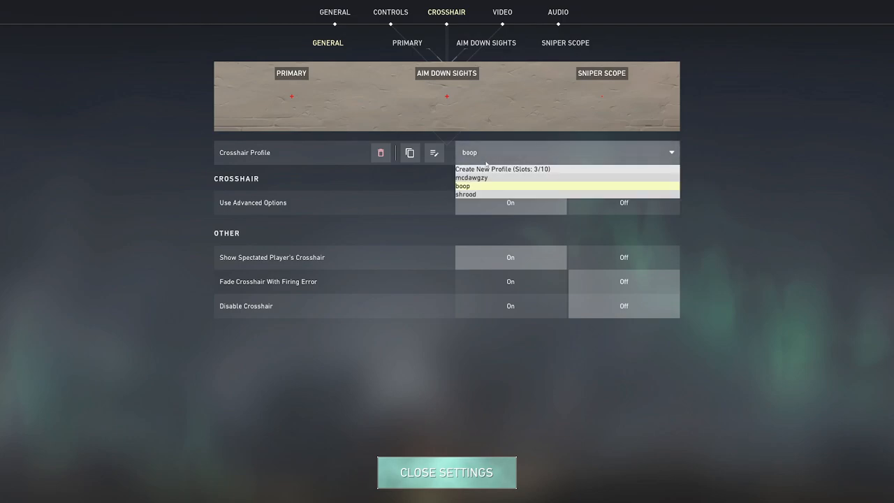
click(486, 172)
click(495, 154)
click(481, 191)
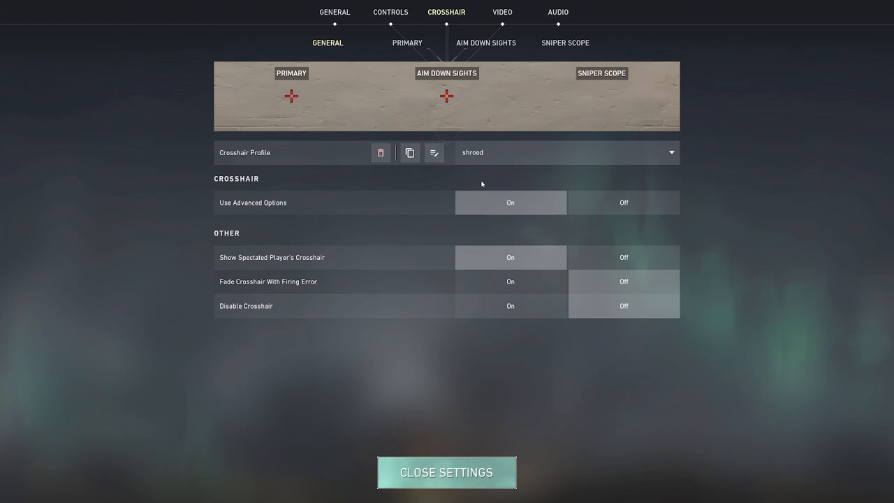
click(408, 47)
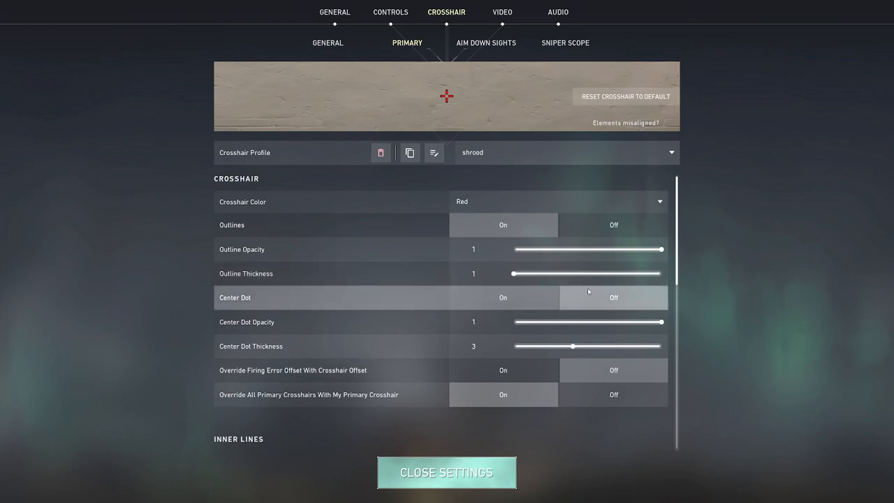
scroll(588, 289, down, 2)
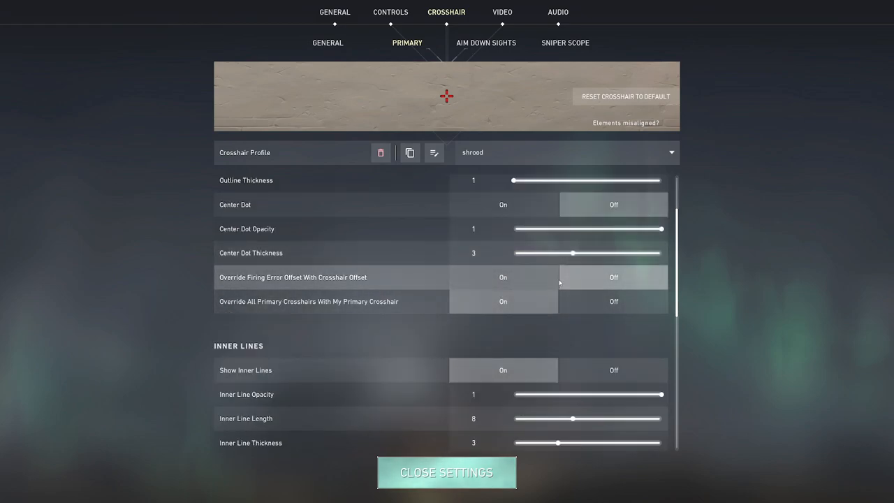
scroll(599, 278, down, 2)
scroll(593, 288, down, 1)
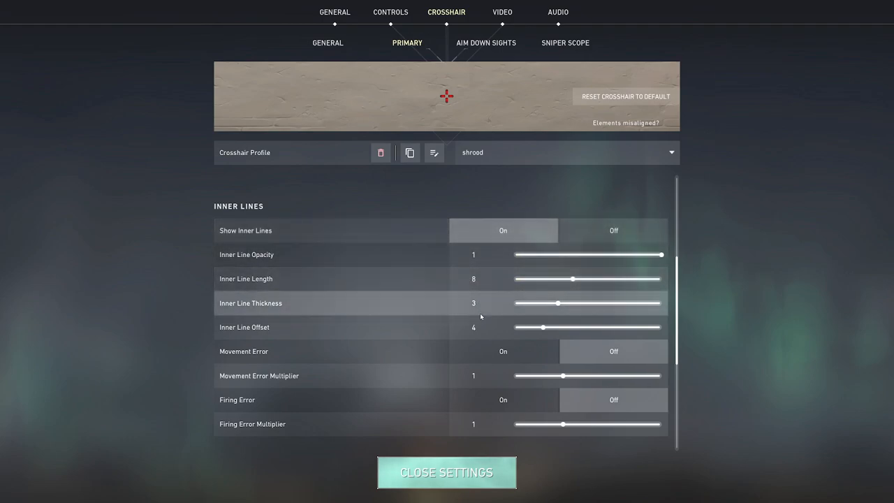
scroll(479, 311, down, 1)
scroll(385, 294, down, 4)
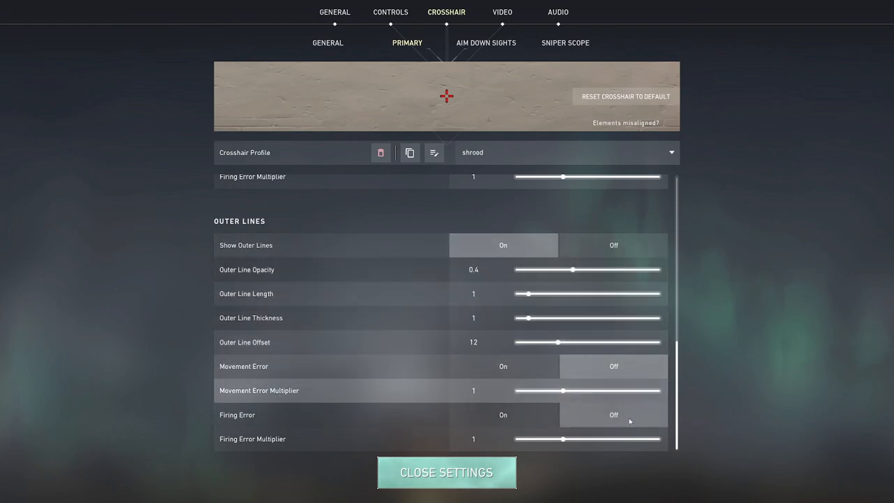
scroll(517, 254, up, 2)
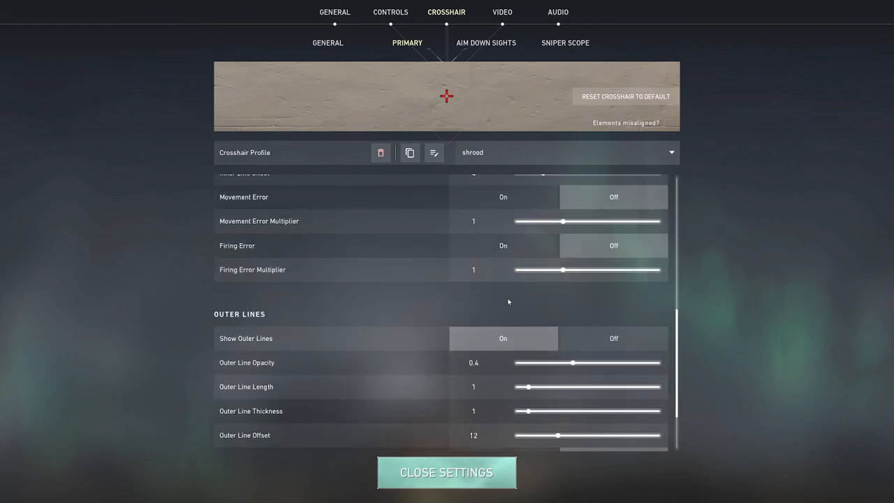
scroll(579, 221, down, 2)
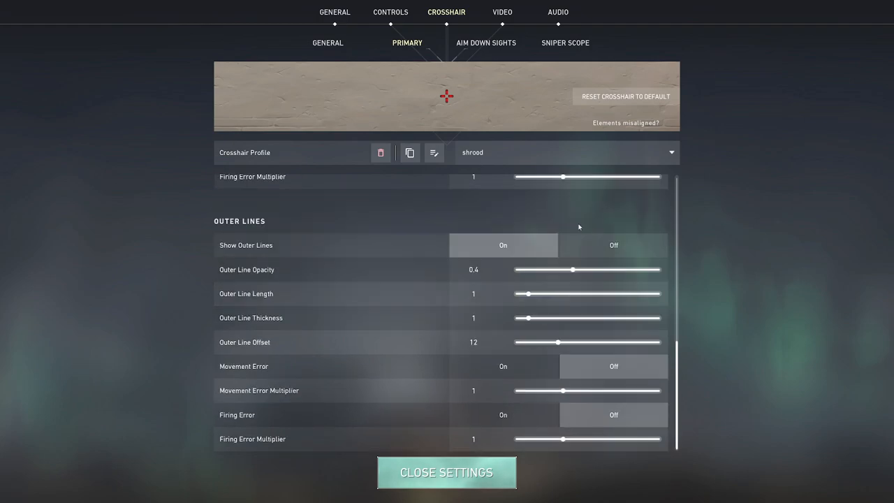
scroll(546, 262, up, 7)
scroll(546, 261, up, 3)
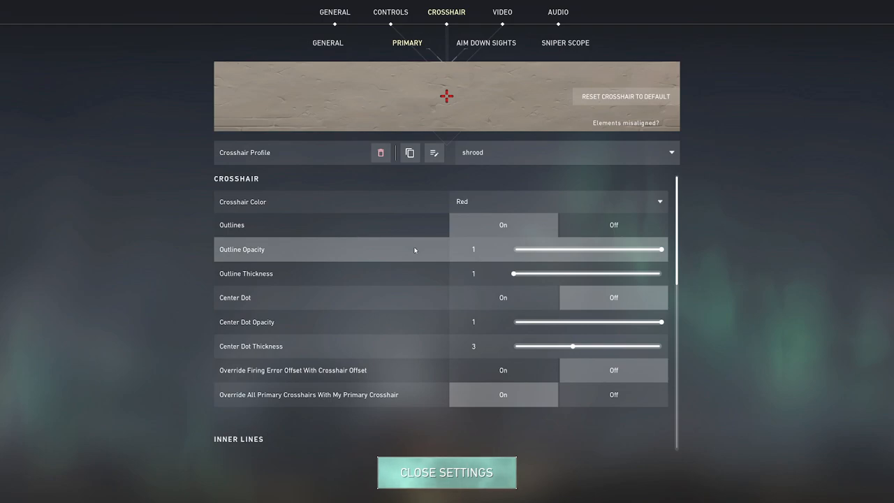
Step: Show the Aim Down Sights crosshair settings, then the Sniper Scope ones
click(481, 44)
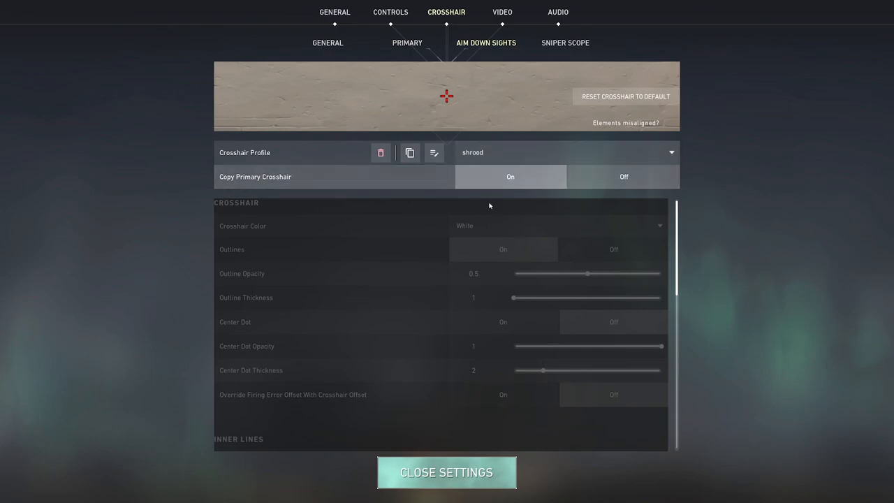
click(566, 43)
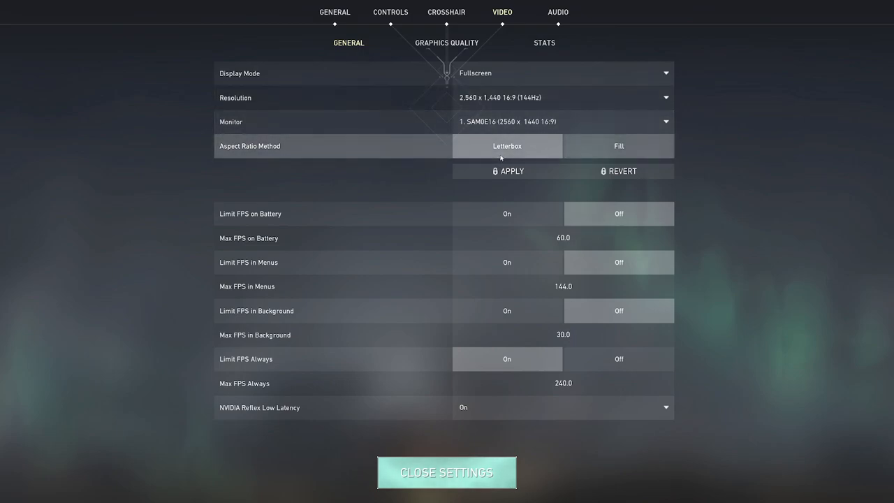
Step: Keep the Aspect Ratio Method on Letterbox in the Video general settings
click(612, 150)
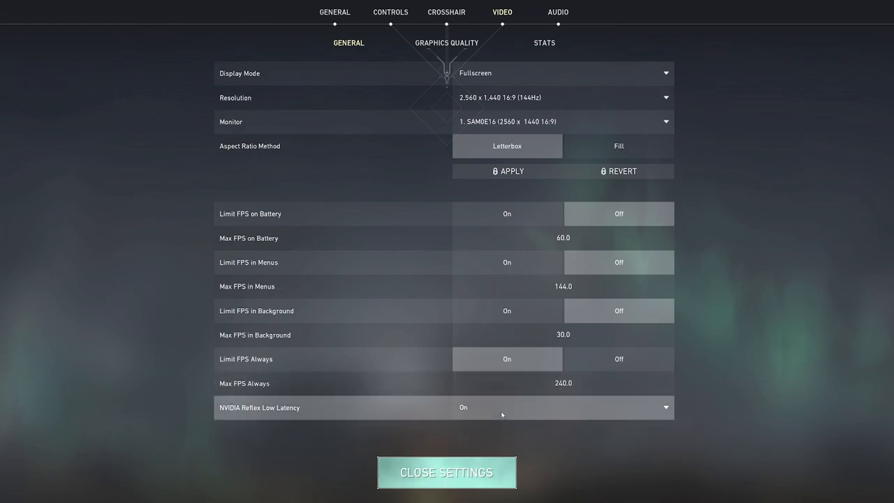
Step: Show the Graphics Quality video settings
click(447, 43)
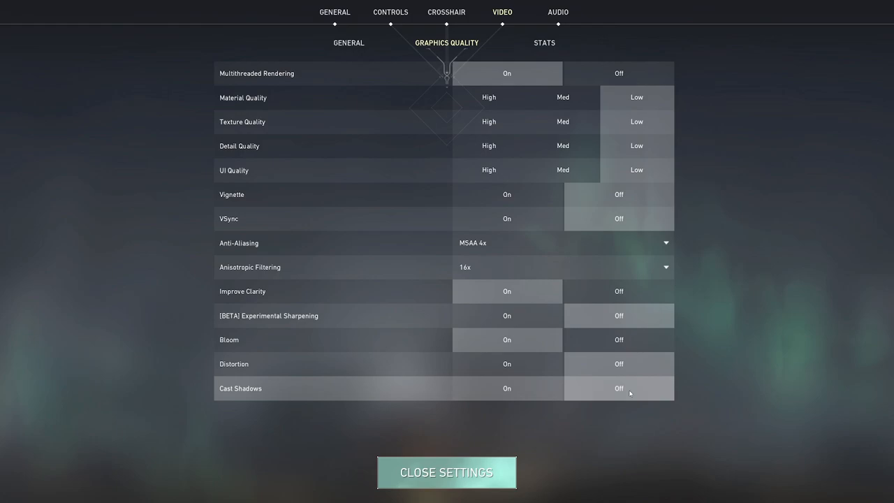
Step: Review the Stats overlay options, then switch off All Music Overall Volume in Audio
click(542, 42)
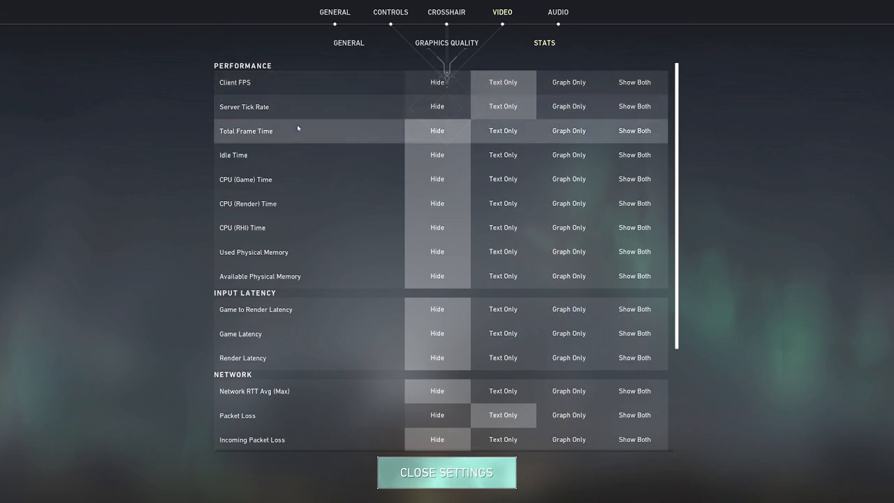
scroll(499, 167, down, 3)
scroll(503, 175, up, 3)
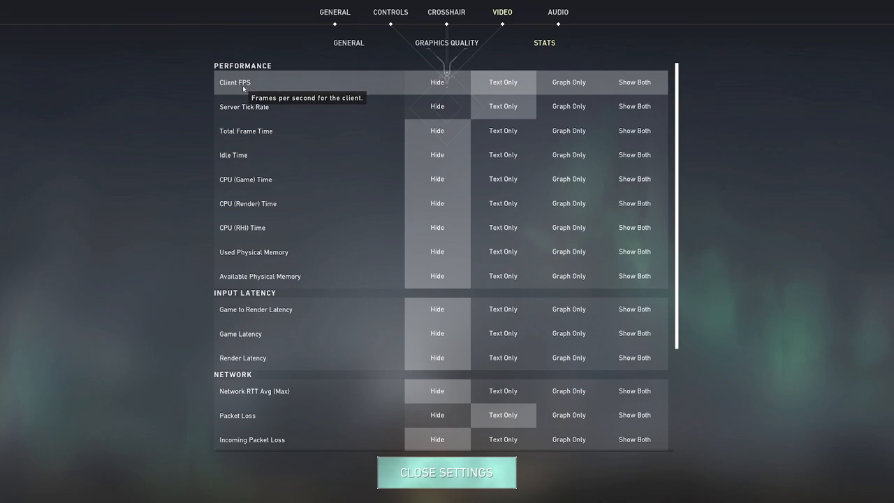
scroll(271, 139, down, 2)
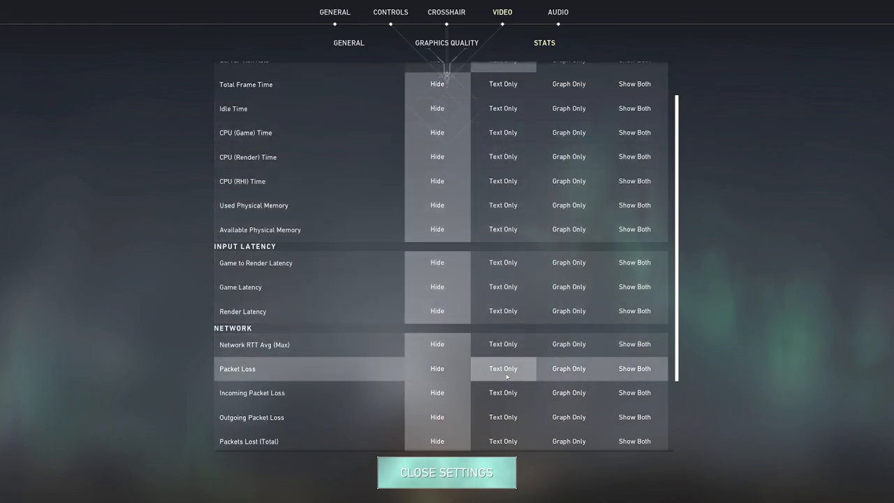
scroll(511, 303, down, 2)
scroll(504, 175, up, 4)
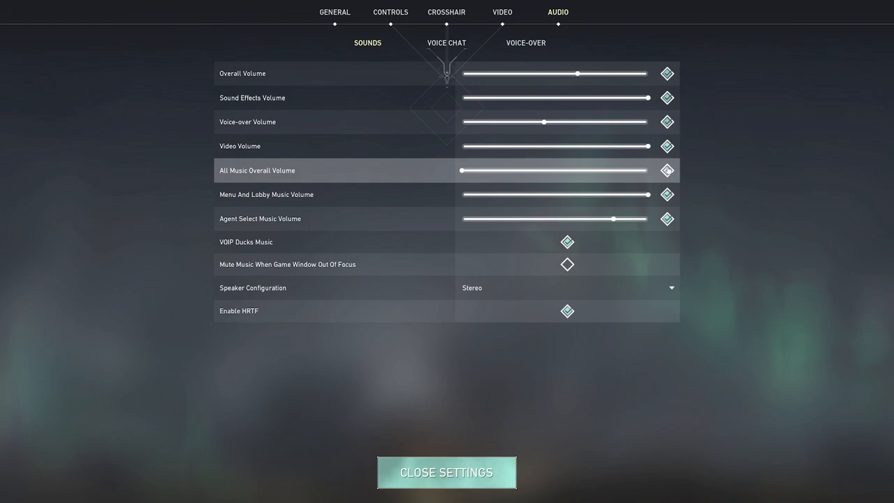
click(667, 170)
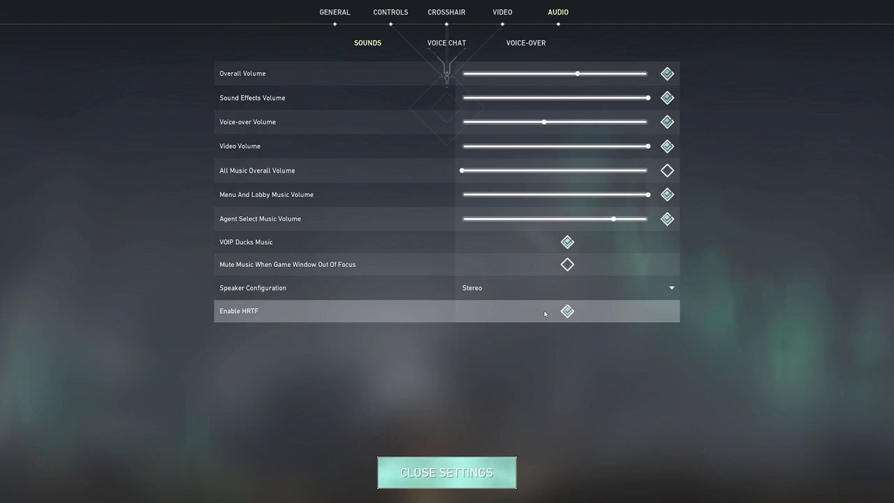
Step: Show the Voice Chat settings with Party on Push to Talk
click(445, 43)
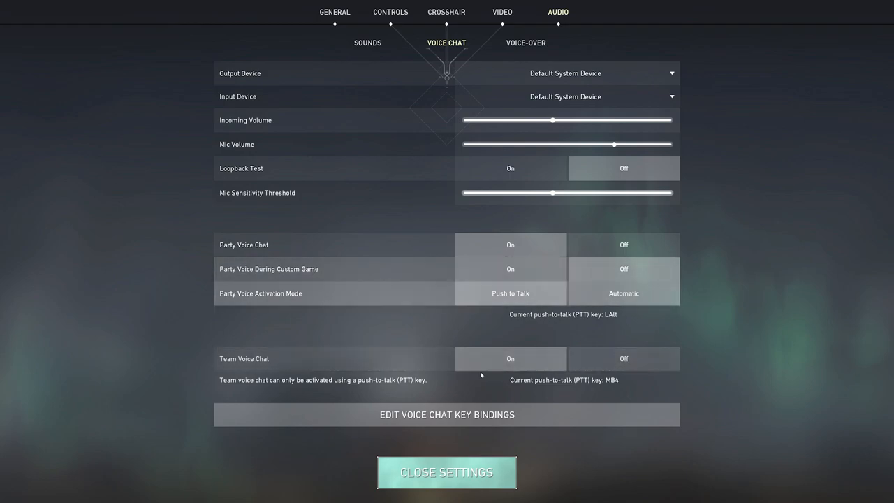
Step: Show the Voice-Over settings with Gameplay, Agent Flavor and Announcer on
click(517, 44)
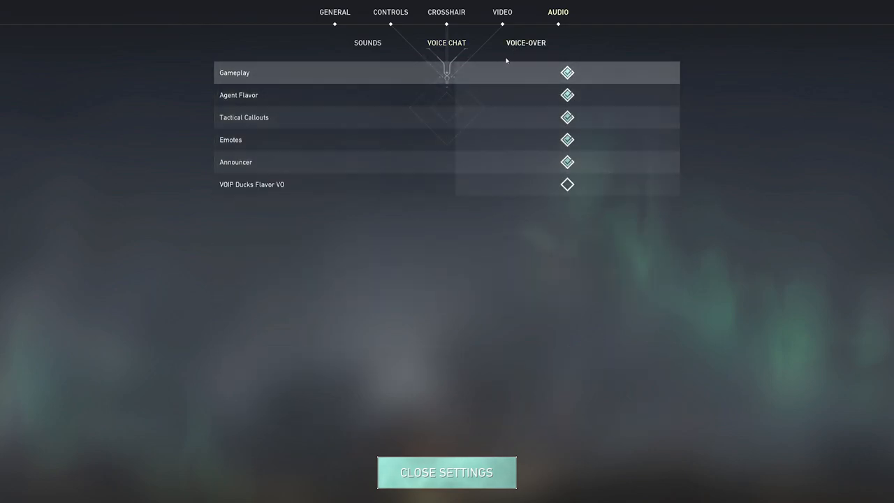